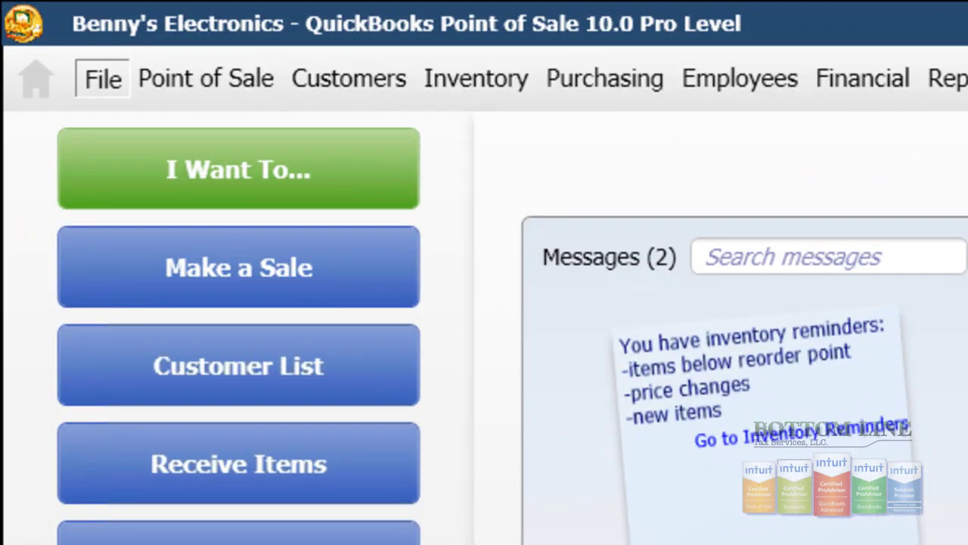
# - Open the program's preferences
pyautogui.click(103, 78)
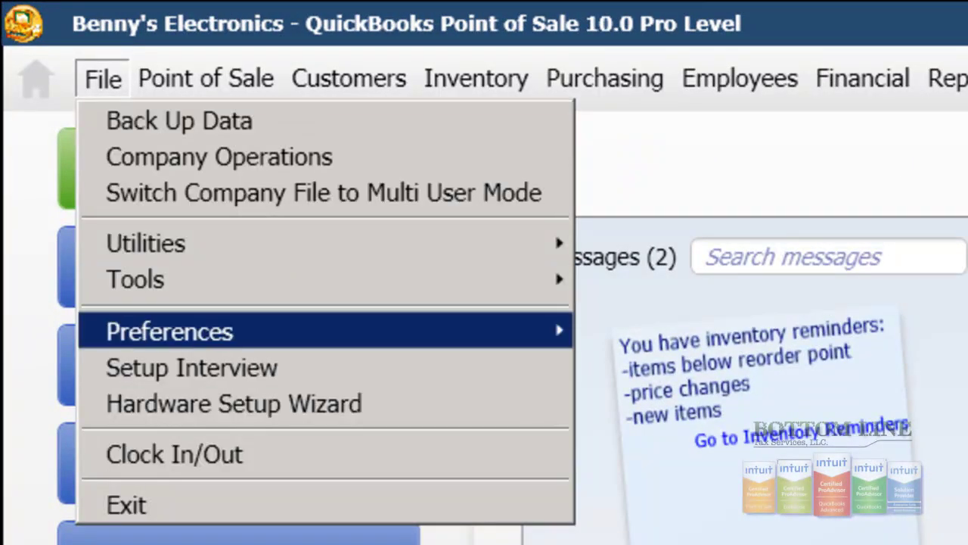
pyautogui.moveTo(325, 332)
pyautogui.click(653, 331)
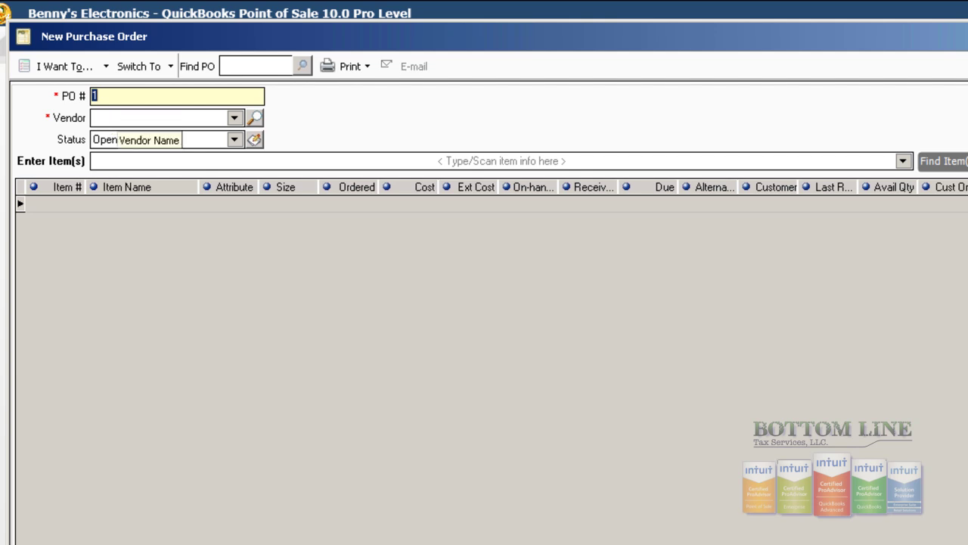
# - Select New Media Software as the vendor on the new purchase order and go to its cancel date
pyautogui.press('Tab')
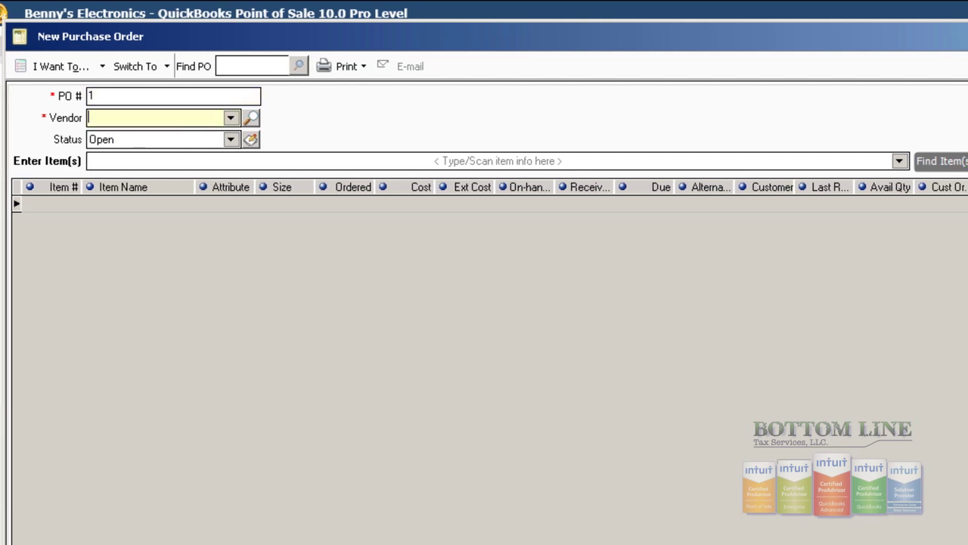
pyautogui.write('New Media Software')
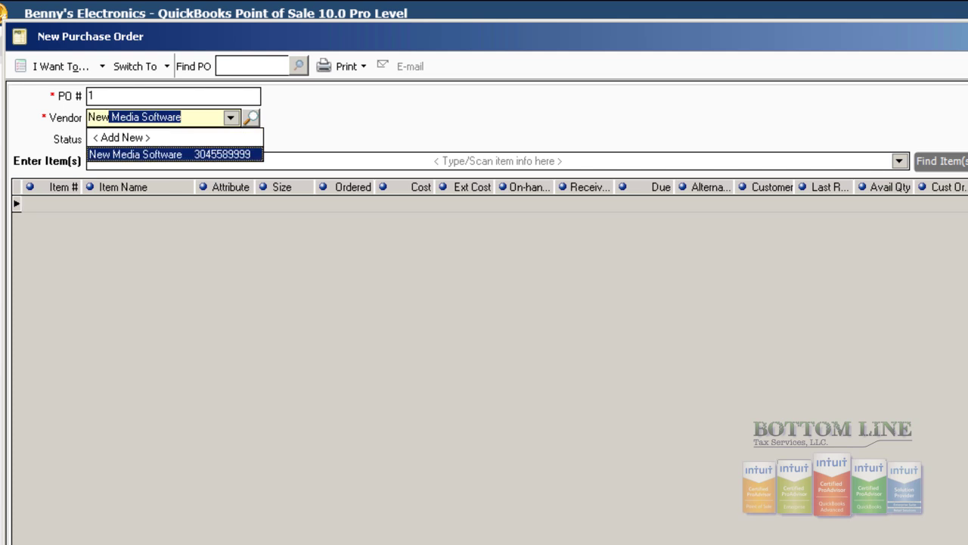
pyautogui.press('Tab')
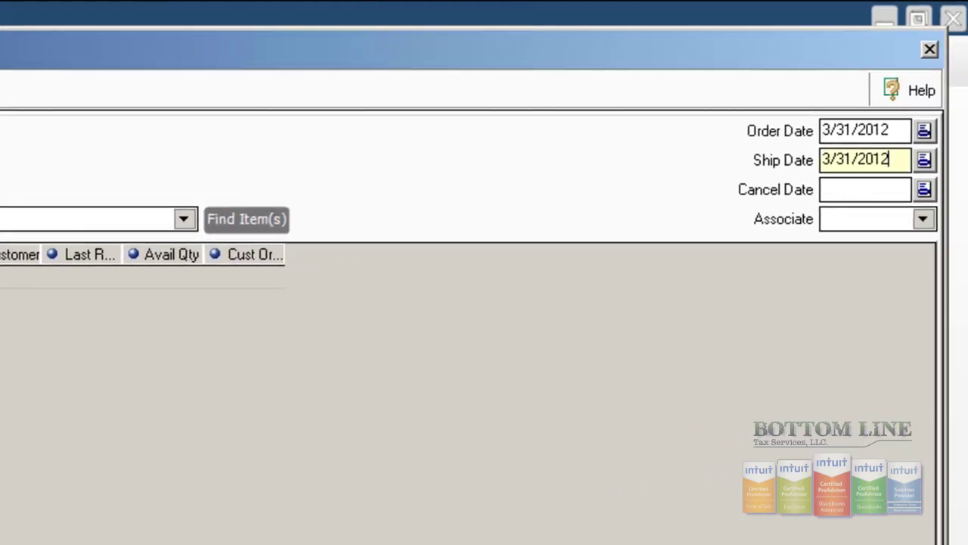
pyautogui.click(823, 189)
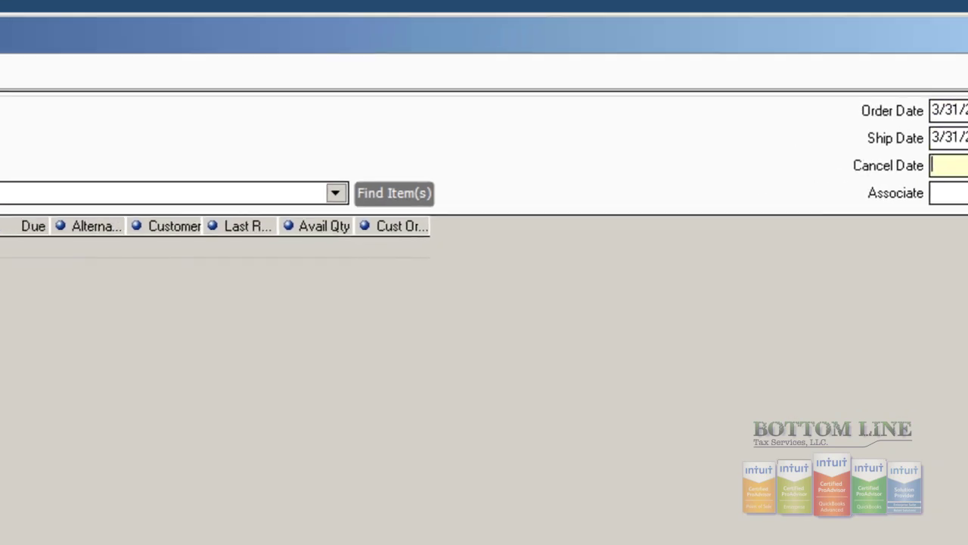
# - Add the item Vacation Planner 5.0 to the purchase order with an ordered quantity of 3
pyautogui.click(92, 101)
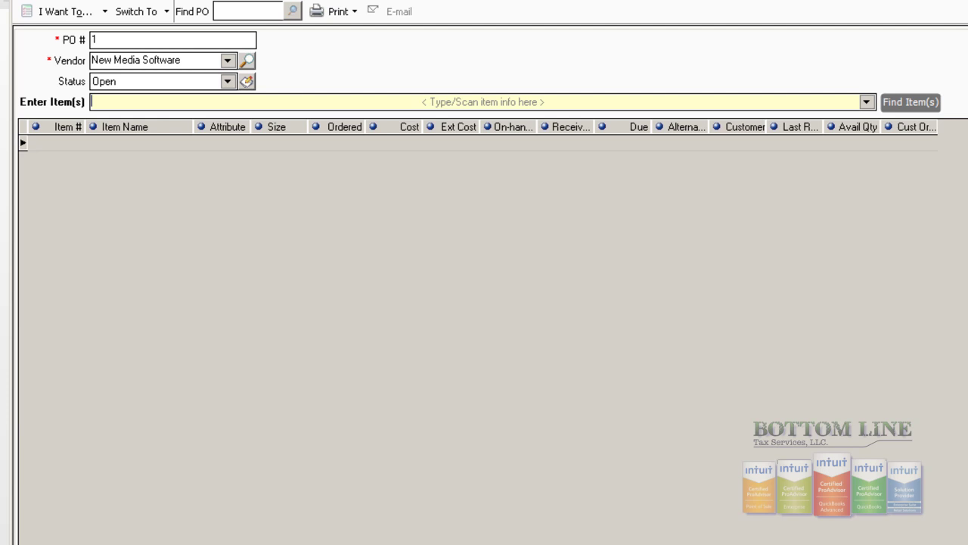
pyautogui.write('va')
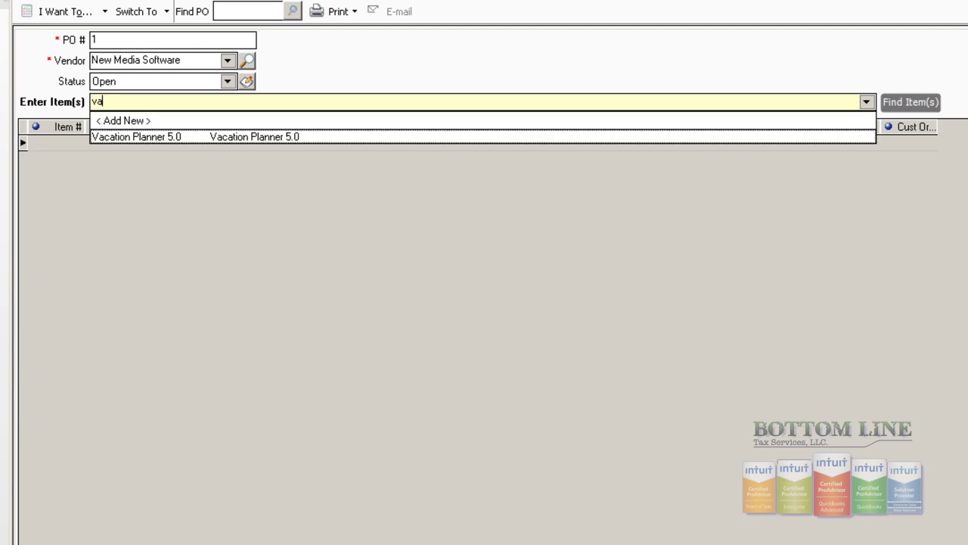
pyautogui.write('c')
pyautogui.press('Return')
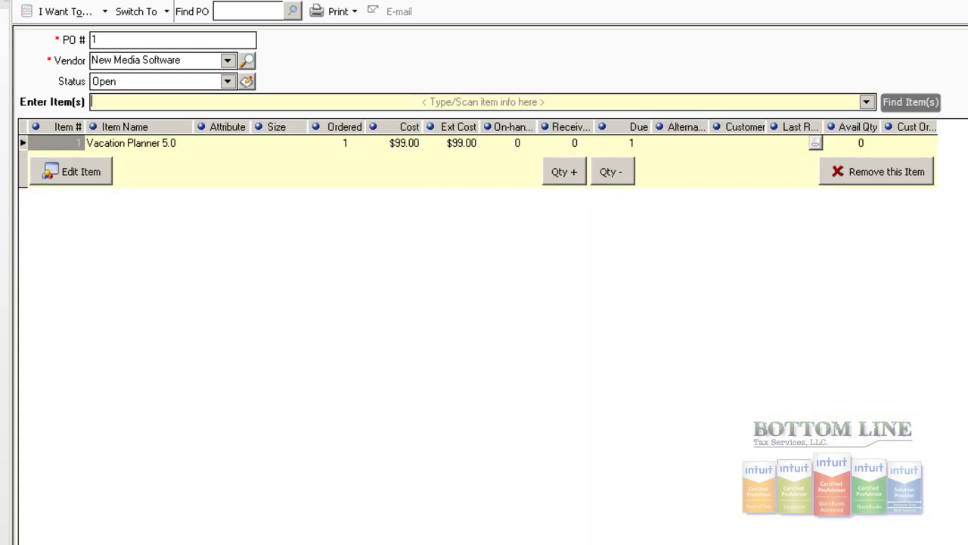
pyautogui.click(345, 143)
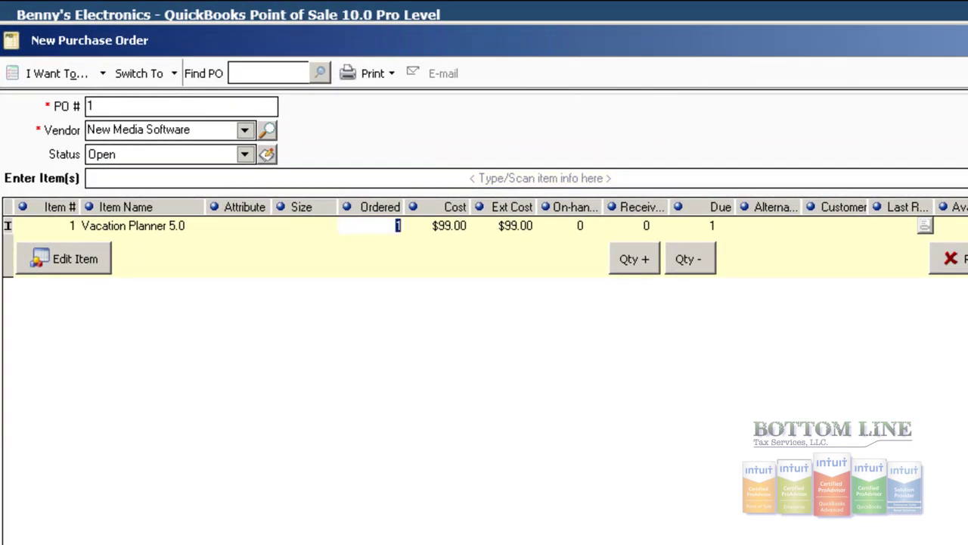
pyautogui.write('3')
pyautogui.press('Tab')
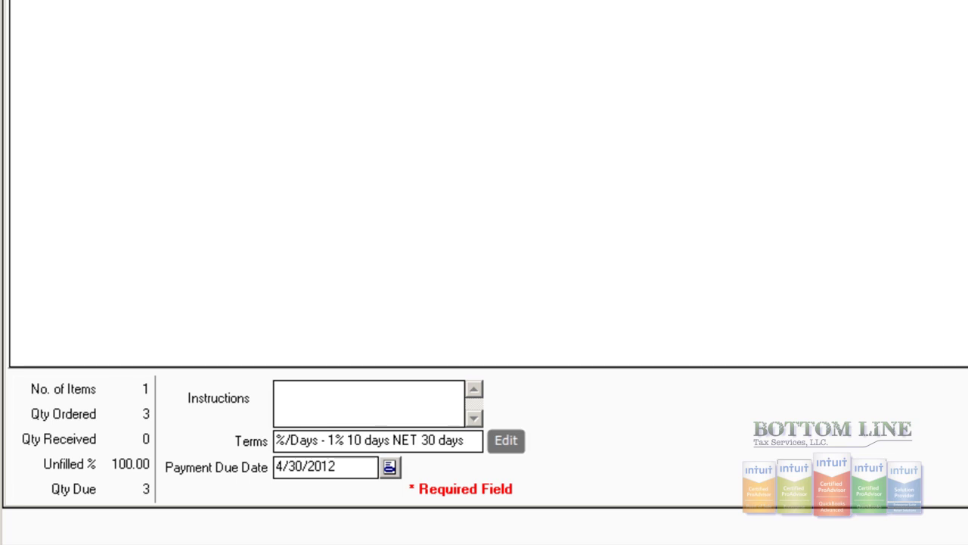
# - Select the purchase order's payment terms text and set the order discount to 2.5 percent
pyautogui.moveTo(276, 441); pyautogui.dragTo(464, 441)
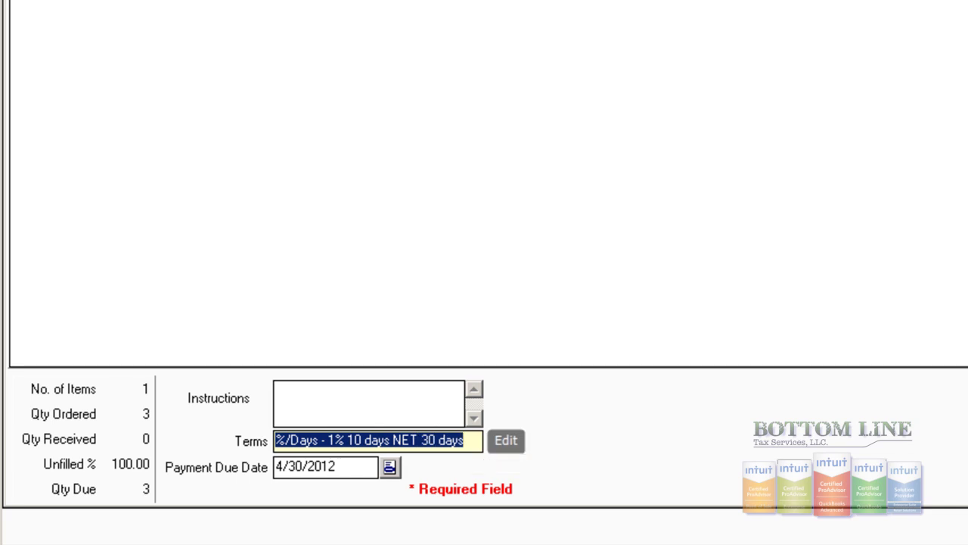
pyautogui.click(875, 405)
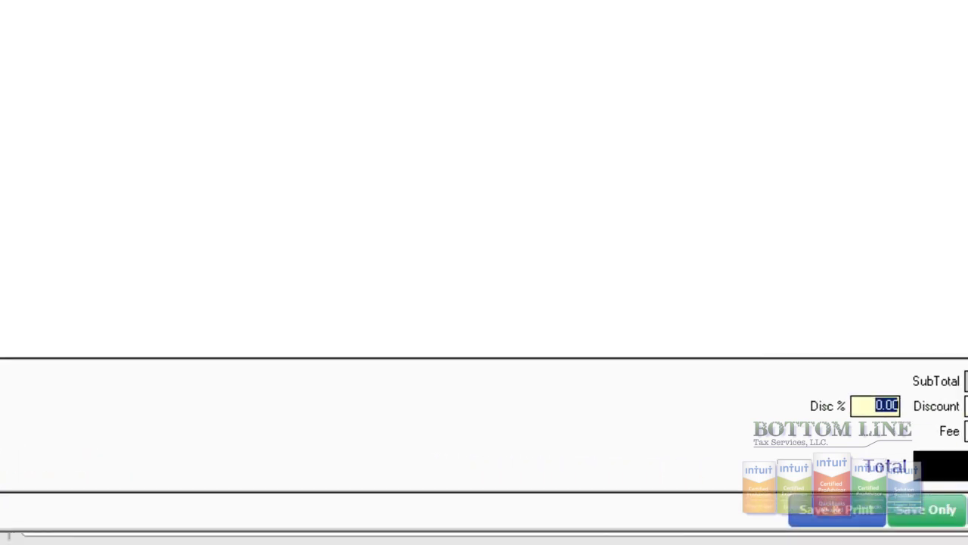
pyautogui.write('2.5')
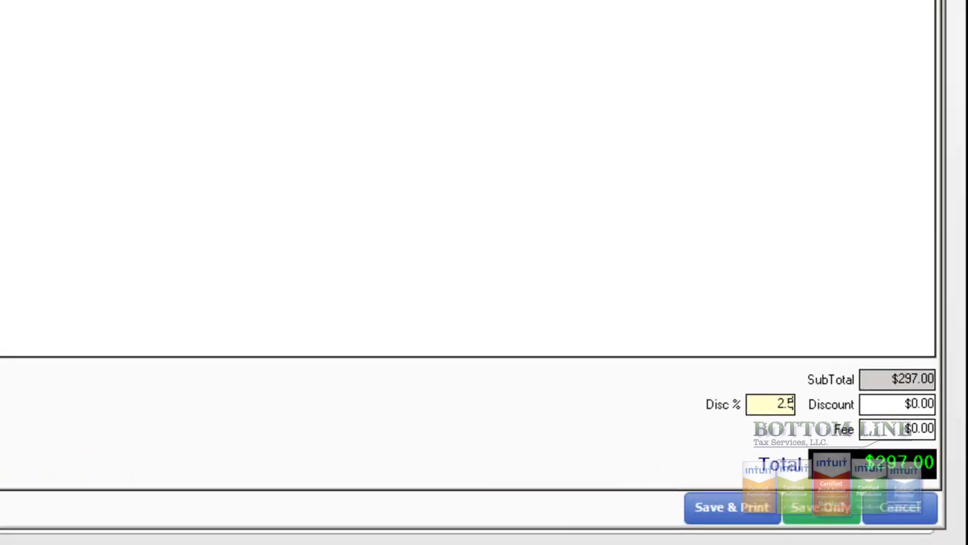
pyautogui.press('Tab')
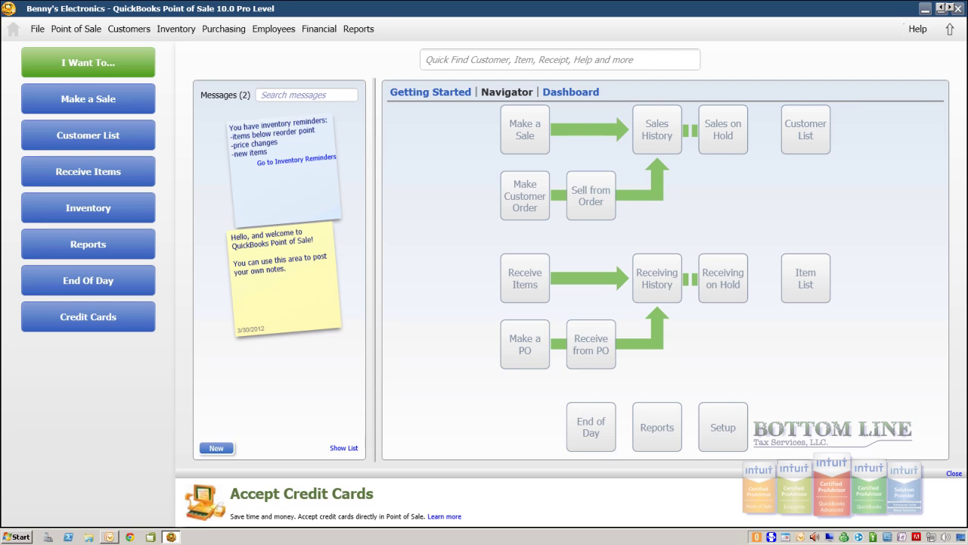
# - Start another purchase order with New Media Software as the vendor, leaving its status as Open
pyautogui.click(525, 344)
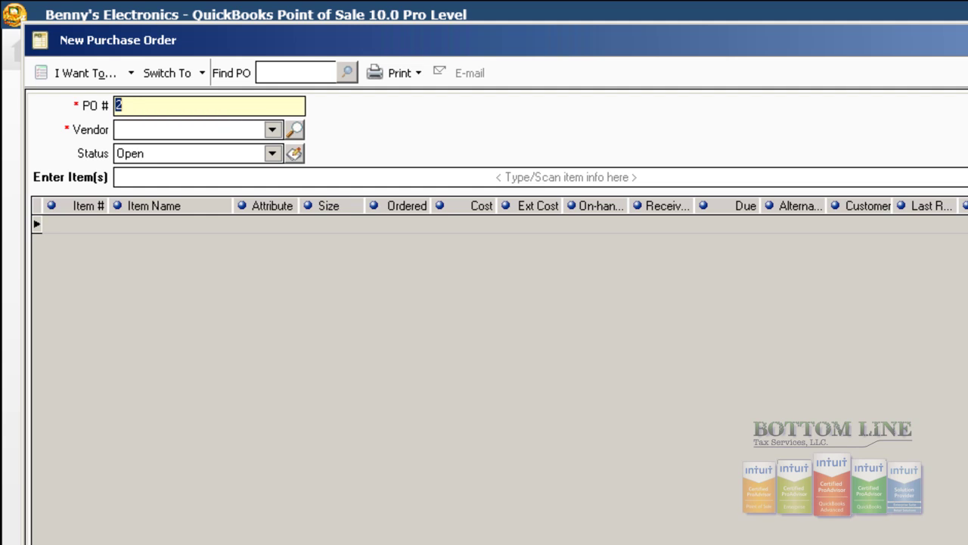
pyautogui.click(139, 129)
pyautogui.click(272, 129)
pyautogui.write('New Media Software')
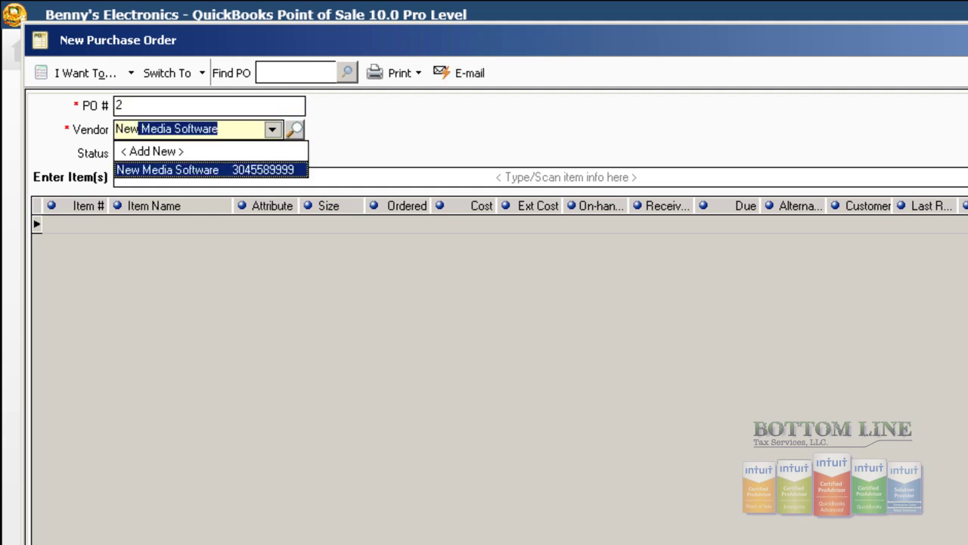
pyautogui.press('Tab')
pyautogui.press('Tab')
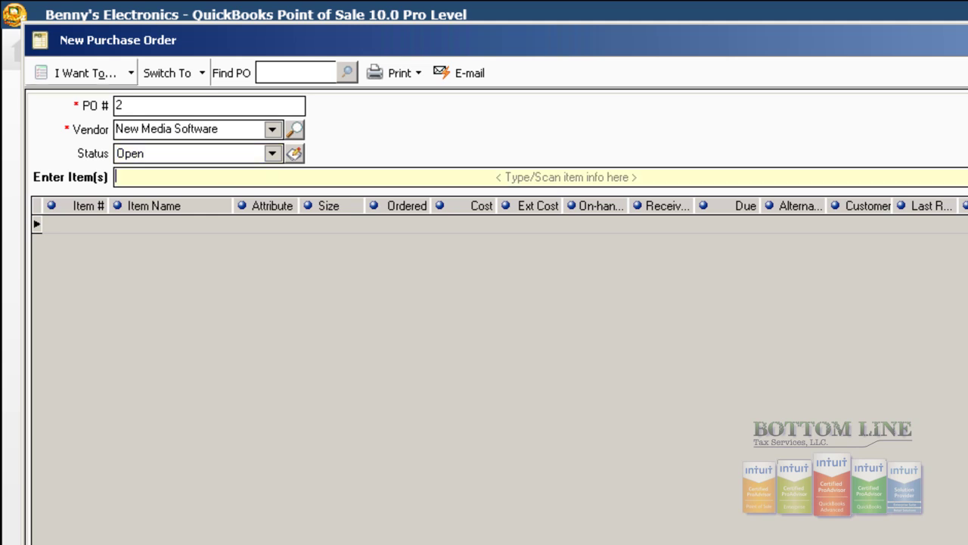
# - Add Vacation Planner 5.0 to the second purchase order by selecting it from the item list
pyautogui.hotkey('alt', 'o')
pyautogui.press('Down')
pyautogui.press('Down')
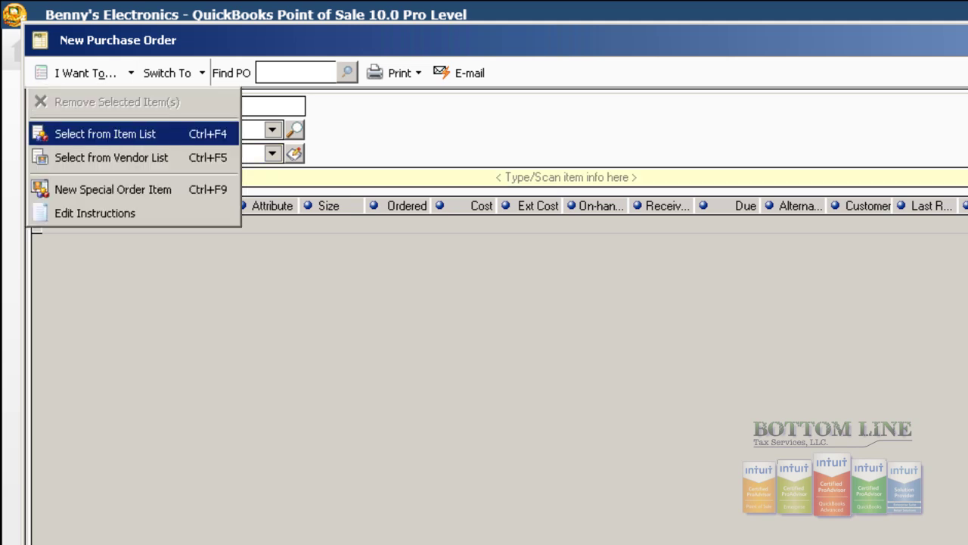
pyautogui.press('Return')
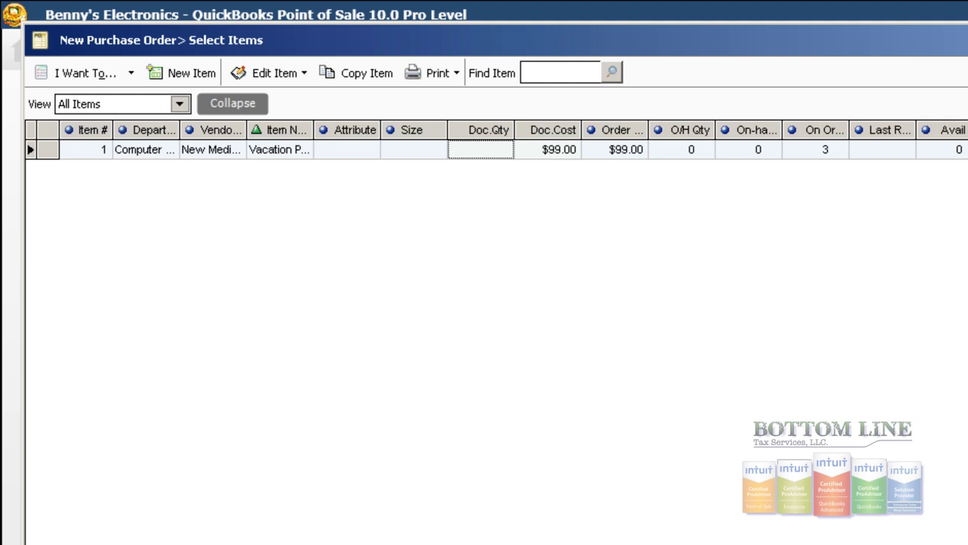
pyautogui.press('Return')
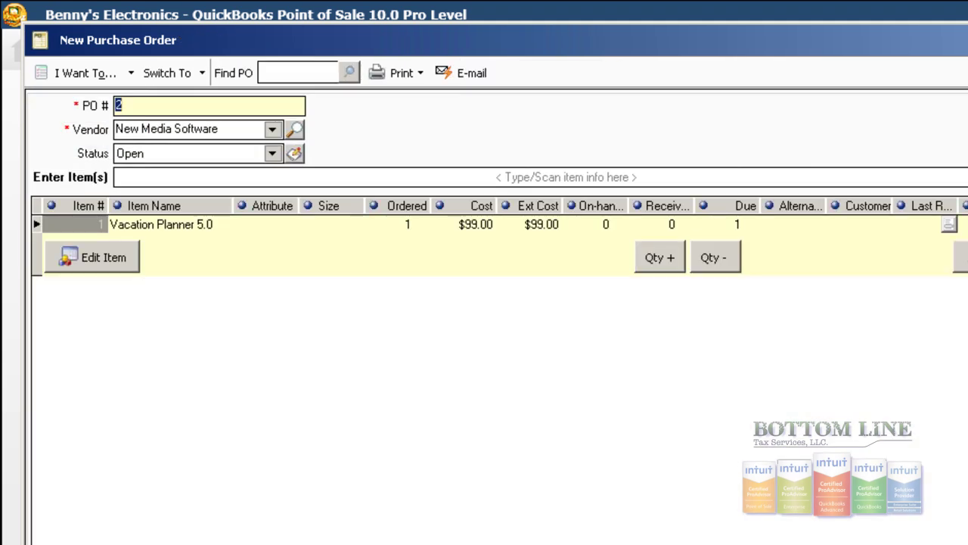
# - Raise the ordered quantity of Vacation Planner 5.0 to 3 using the line's quantity increment
pyautogui.click(161, 224)
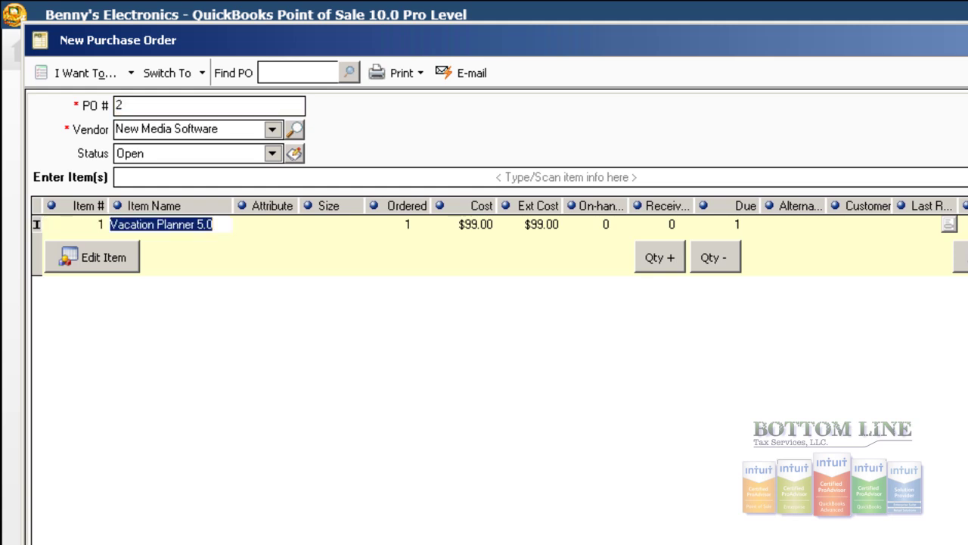
pyautogui.click(407, 224)
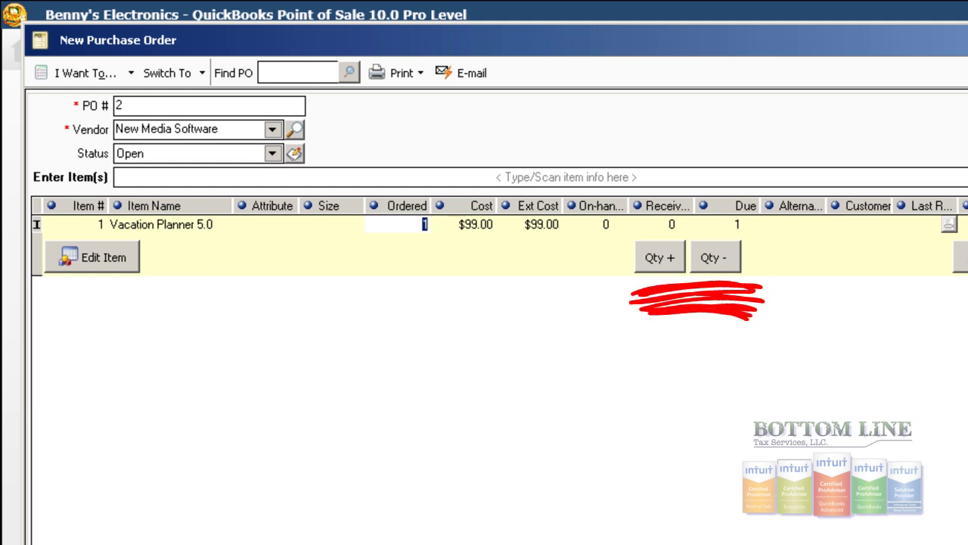
pyautogui.click(659, 258)
pyautogui.click(659, 257)
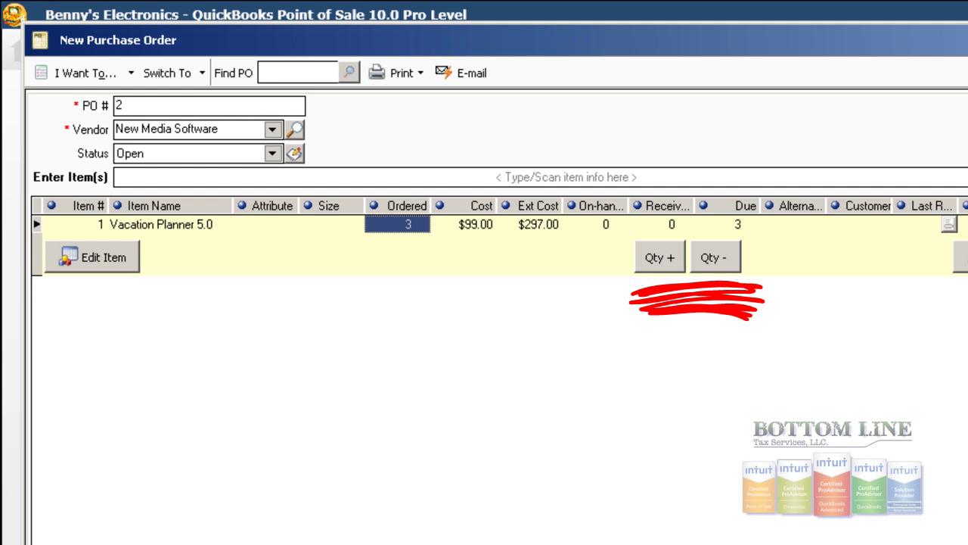
# - Go through the second purchase order's terms and payment due date, and enter a 2.5 percent discount
pyautogui.click(259, 534)
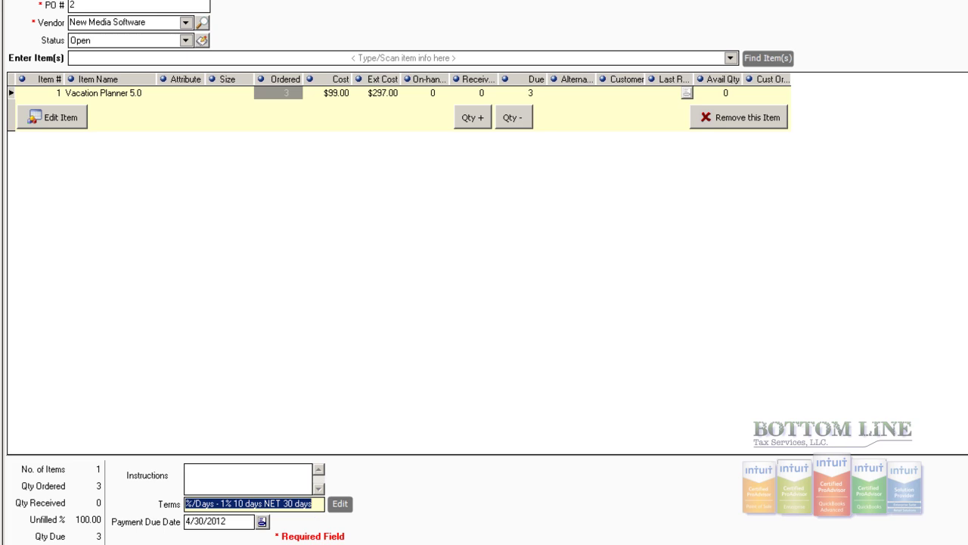
pyautogui.click(225, 521)
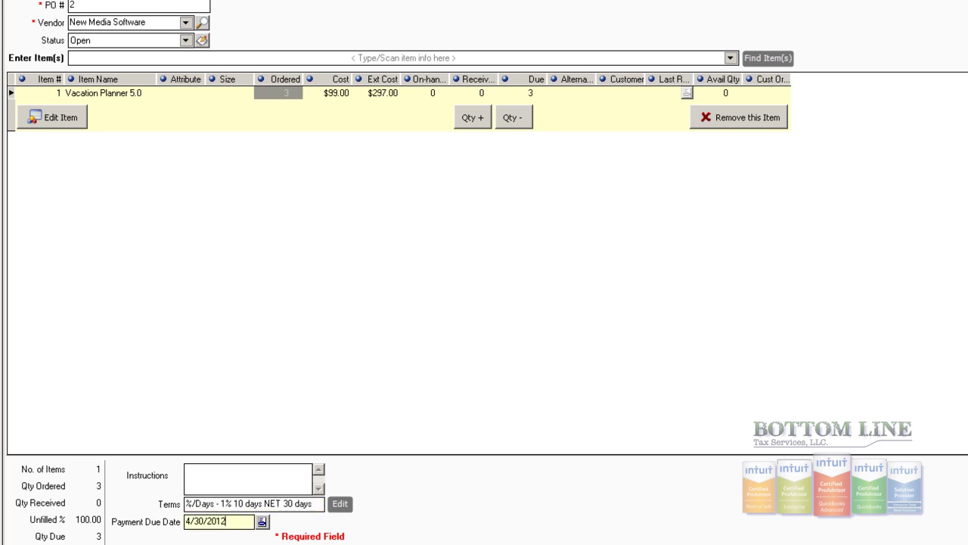
pyautogui.press('Tab')
pyautogui.write('20')
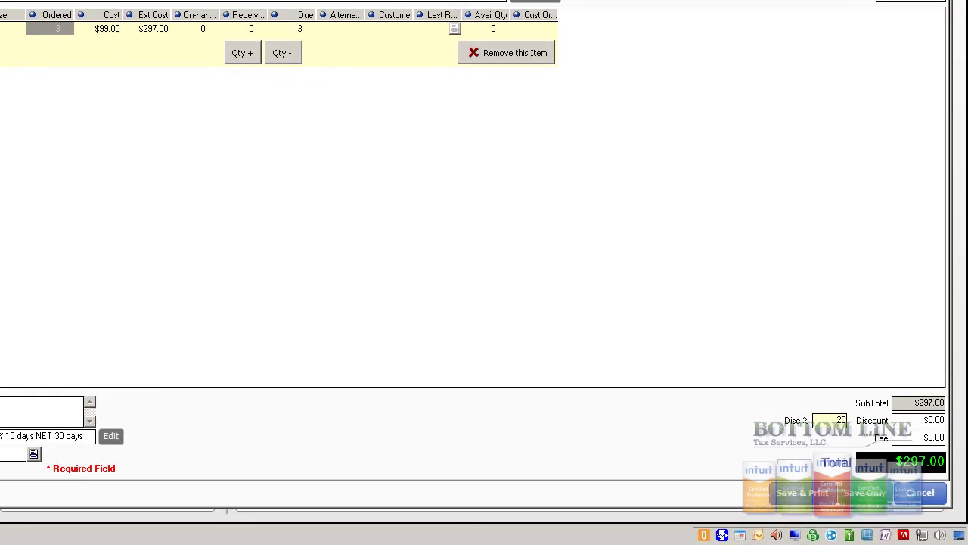
pyautogui.press('BackSpace')
pyautogui.write('50')
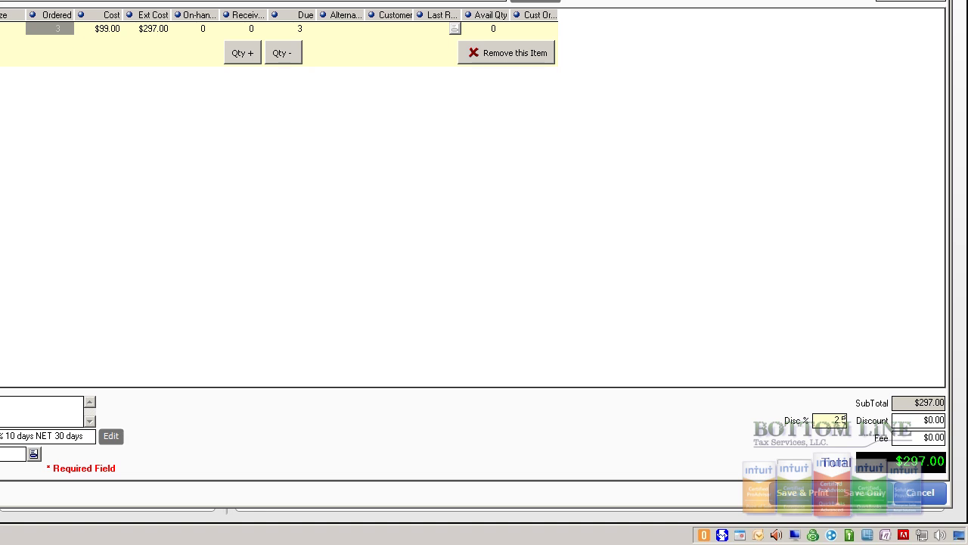